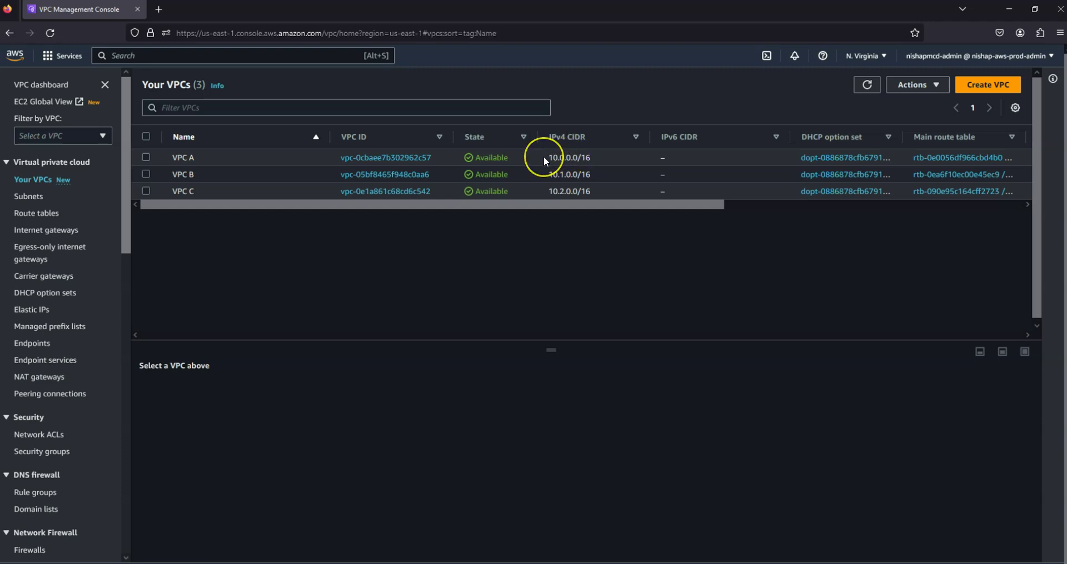
Review the subnet list with the details of VPC A - AZ1, and list the internet gateways sorted by name.
{"action": "left_click", "coordinate": [33, 198]}
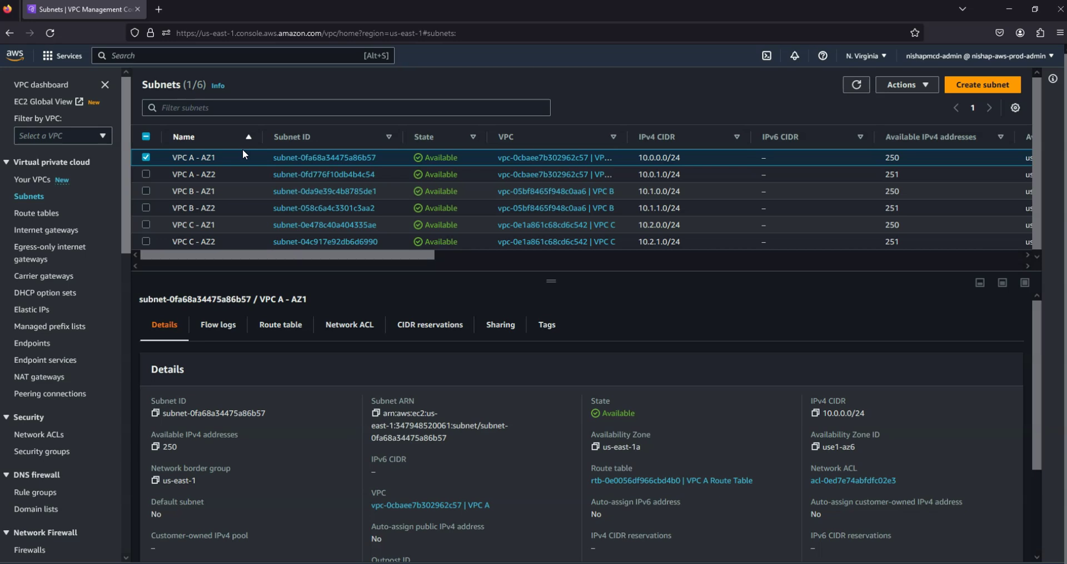
{"action": "left_click", "coordinate": [228, 153]}
{"action": "left_click", "coordinate": [29, 237]}
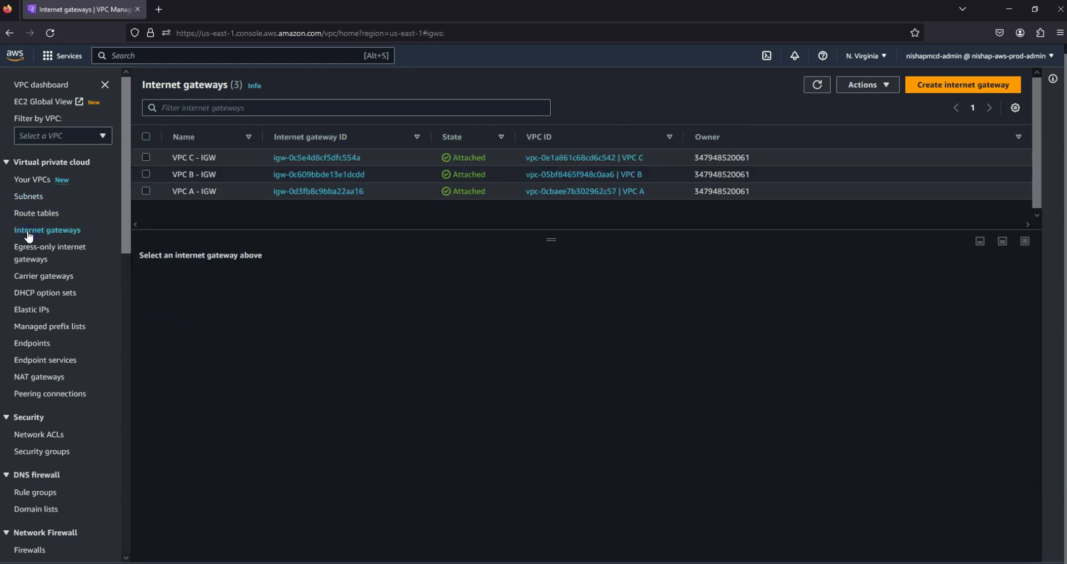
{"action": "left_click", "coordinate": [248, 138]}
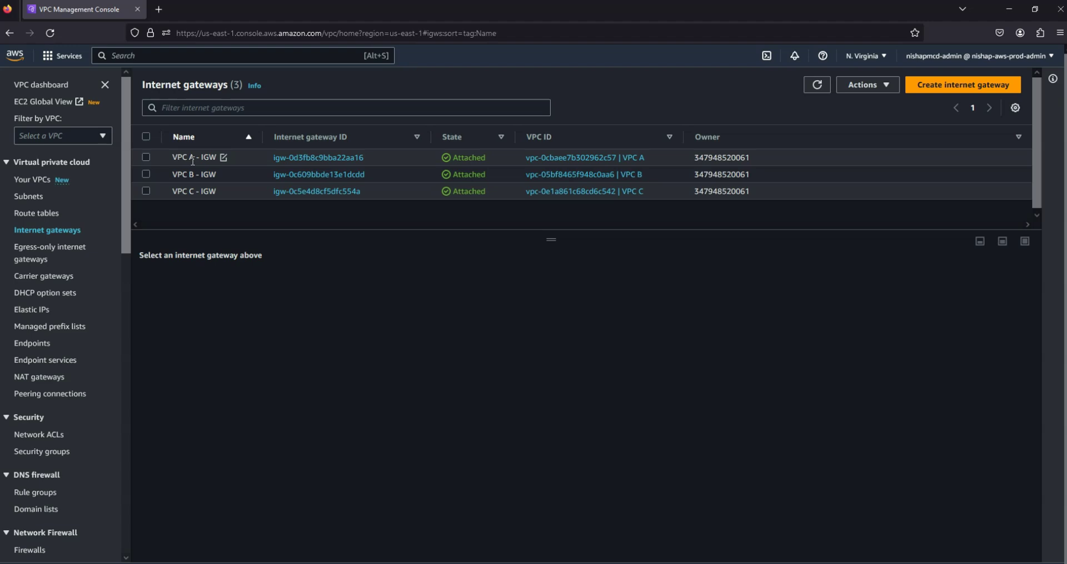
List the route tables sorted by name and examine the routes of VPC A Route Table.
{"action": "left_click", "coordinate": [54, 215]}
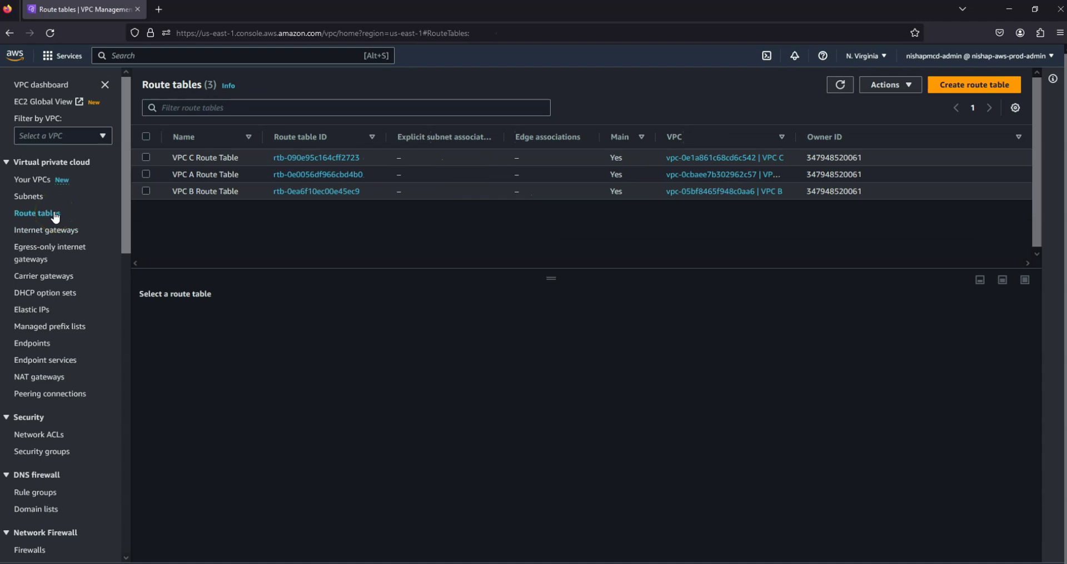
{"action": "left_click", "coordinate": [54, 216]}
{"action": "left_click", "coordinate": [249, 137]}
{"action": "left_click", "coordinate": [142, 163]}
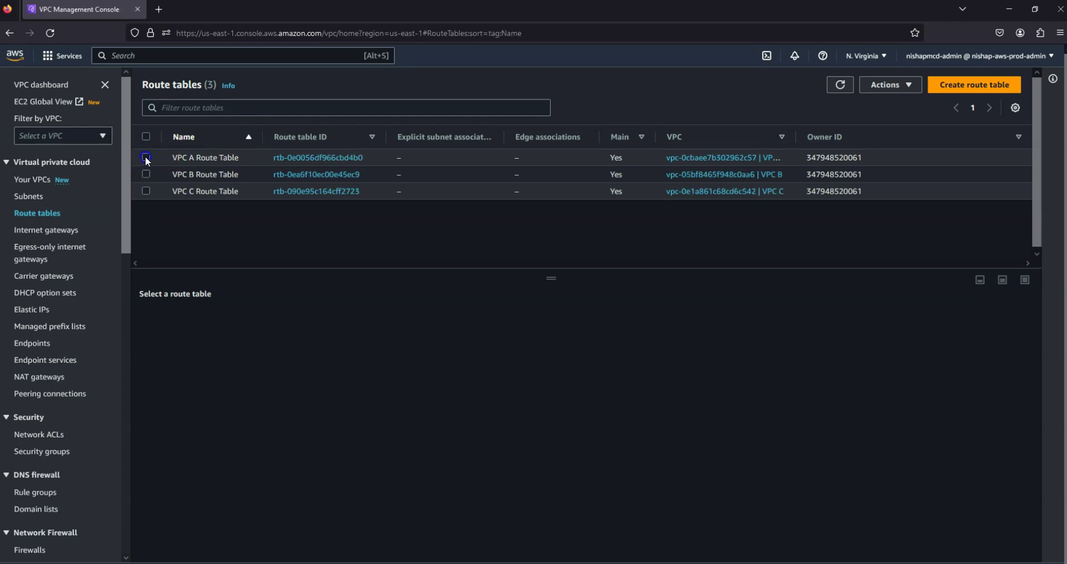
{"action": "left_click", "coordinate": [145, 157]}
{"action": "left_click", "coordinate": [200, 321]}
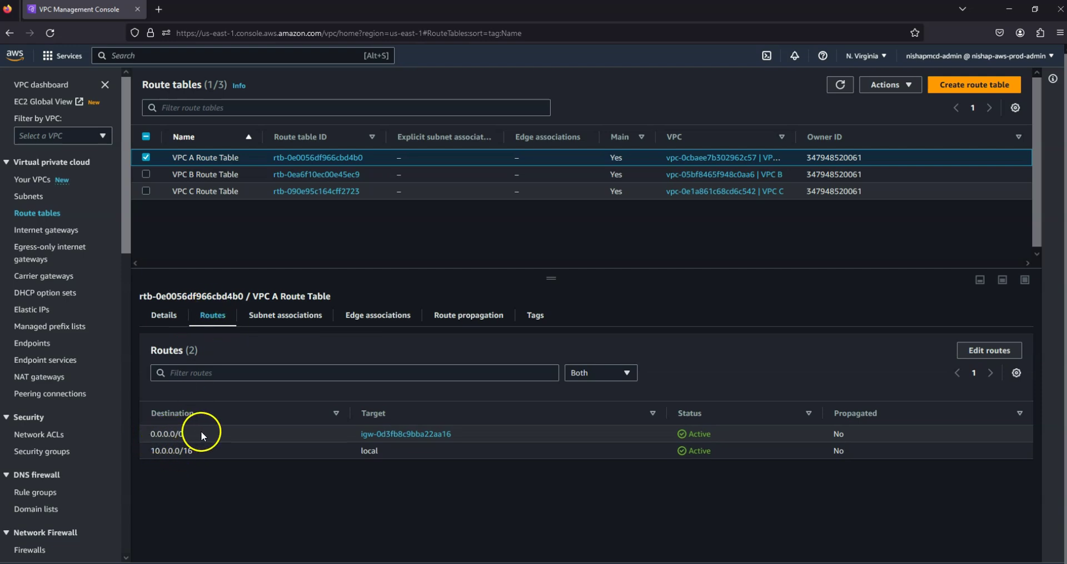
{"action": "left_click_drag", "start_coordinate": [194, 431], "coordinate": [147, 432]}
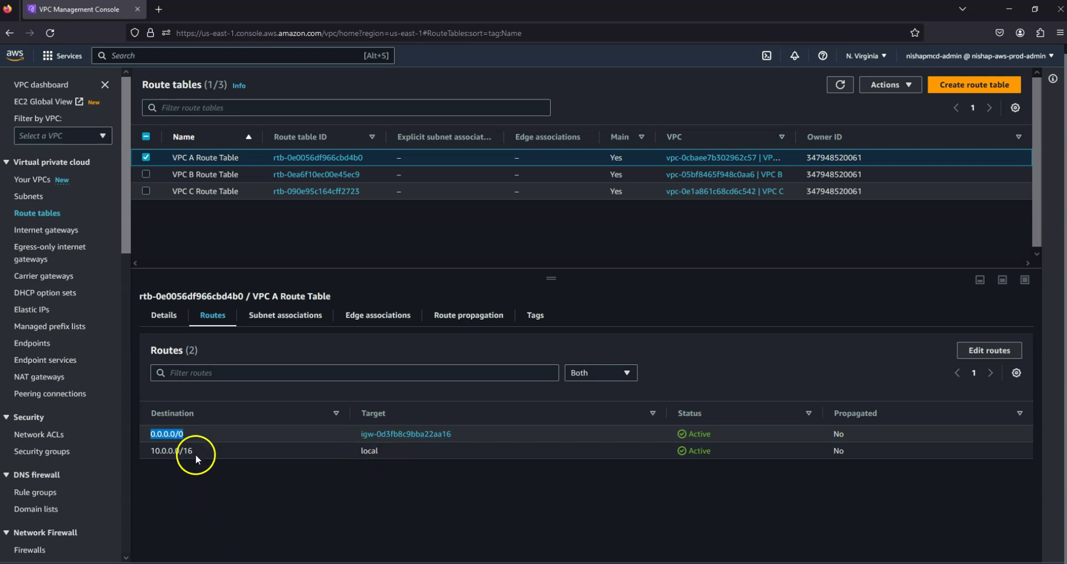
{"action": "left_click_drag", "start_coordinate": [196, 452], "coordinate": [156, 453]}
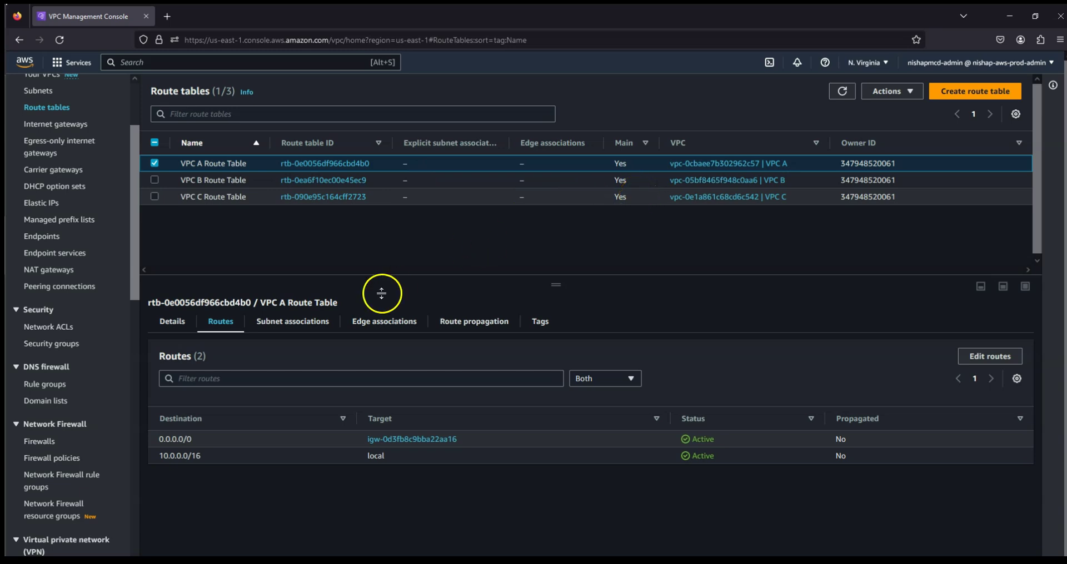
Examine the explicit and implicit subnet associations of VPC A Route Table.
{"action": "left_click", "coordinate": [306, 332]}
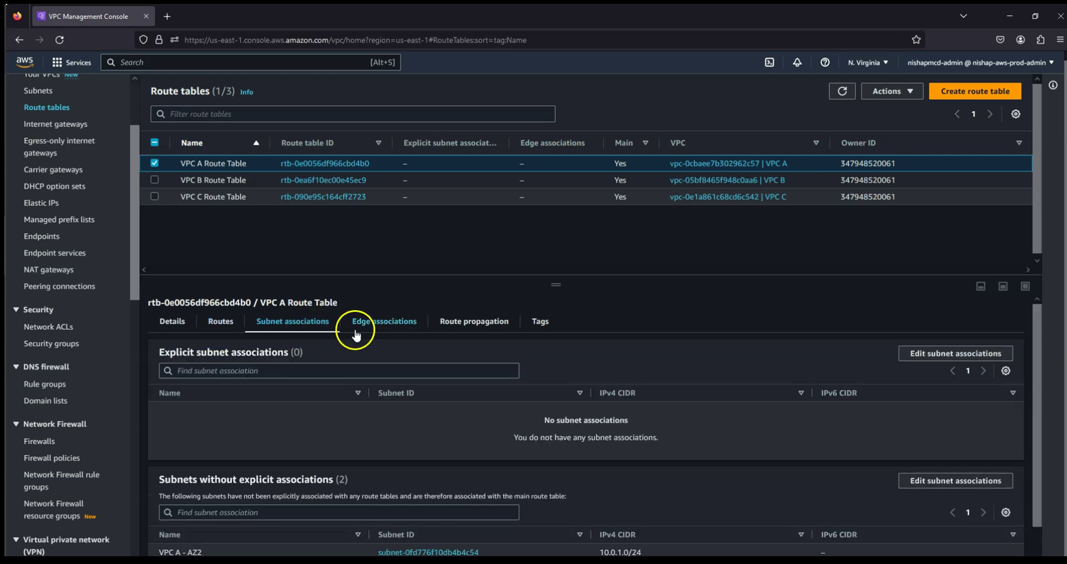
{"action": "scroll", "coordinate": [352, 338], "scroll_direction": "down", "scroll_amount": 1}
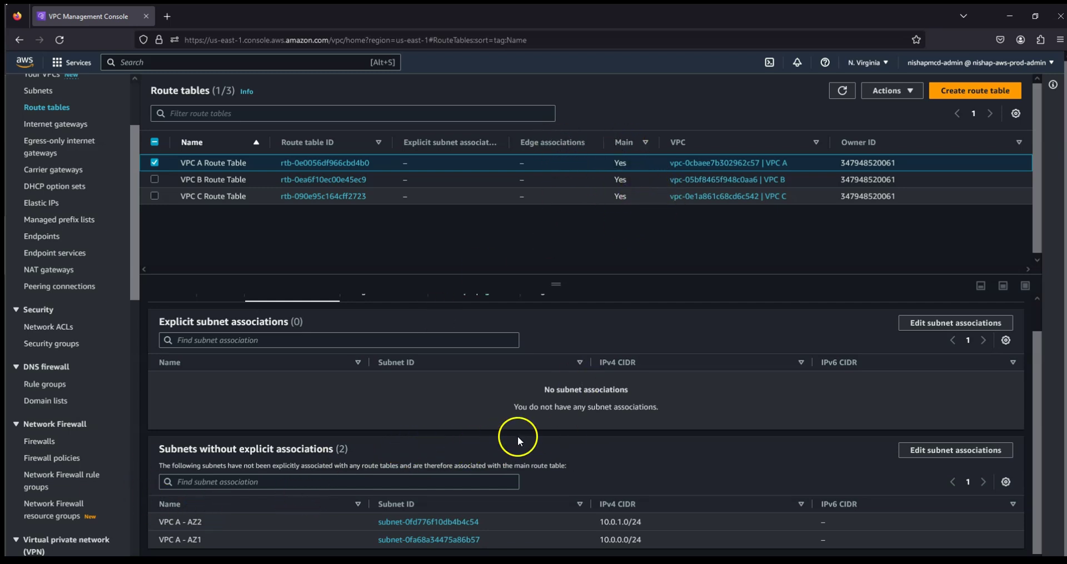
{"action": "scroll", "coordinate": [581, 490], "scroll_direction": "up", "scroll_amount": 1}
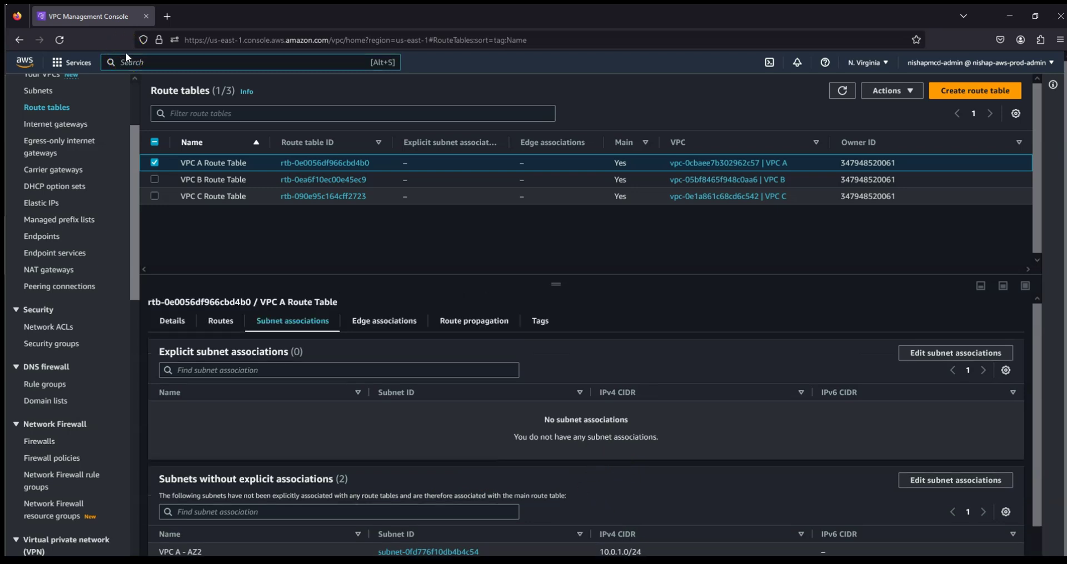
Search for the EC2 service and list its running instances.
{"action": "left_click", "coordinate": [126, 55]}
{"action": "type", "text": "ec"}
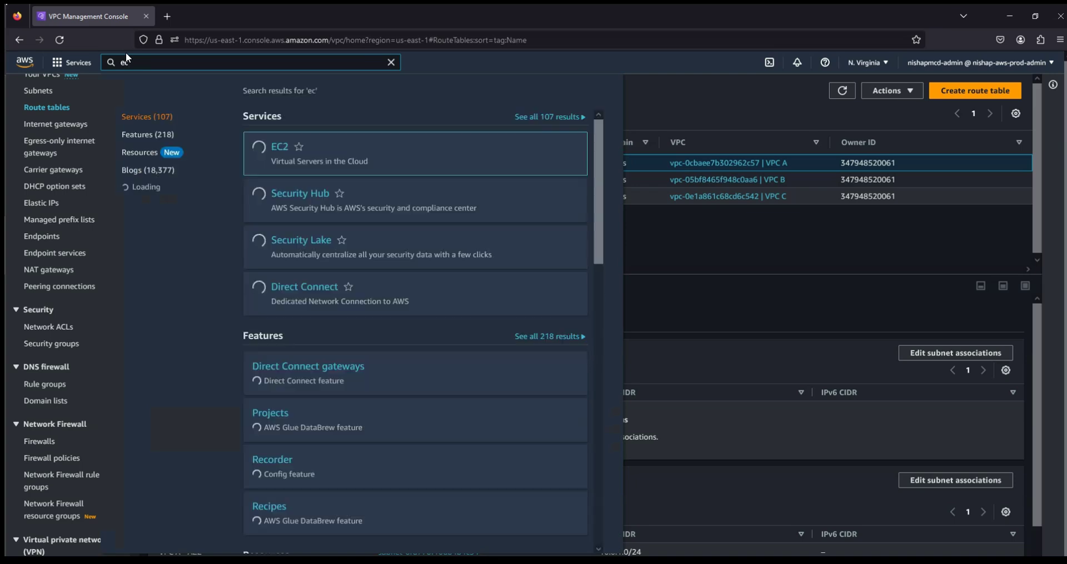
{"action": "left_click", "coordinate": [281, 148]}
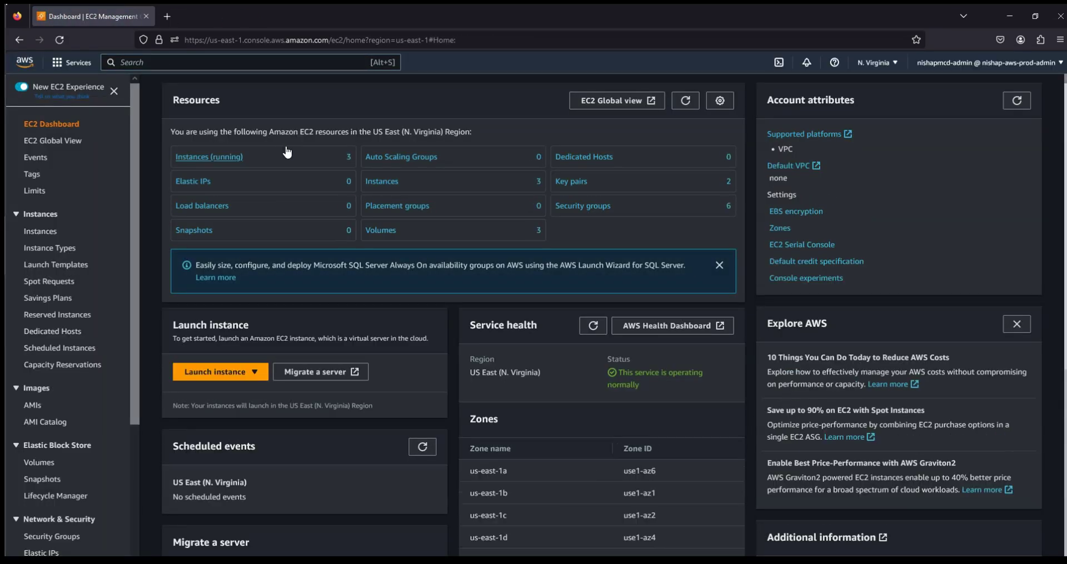
{"action": "left_click", "coordinate": [221, 161]}
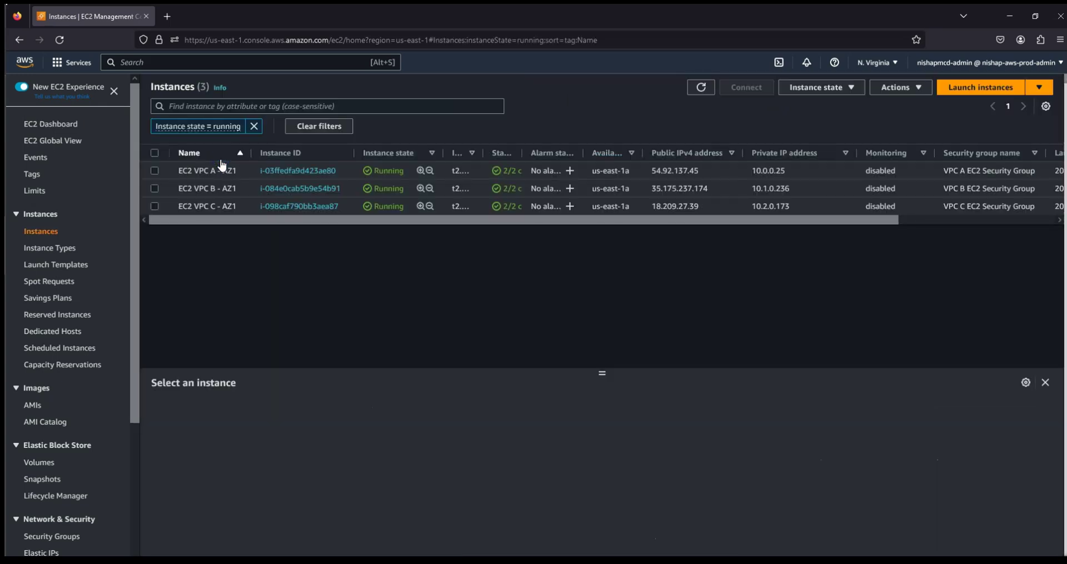
{"action": "mouse_move", "coordinate": [213, 166]}
{"action": "scroll", "coordinate": [84, 278], "scroll_direction": "down", "scroll_amount": 3}
Examine the security details of instance EC2 VPC A - AZ1, including the protocol and source of its inbound rule.
{"action": "left_click", "coordinate": [155, 170]}
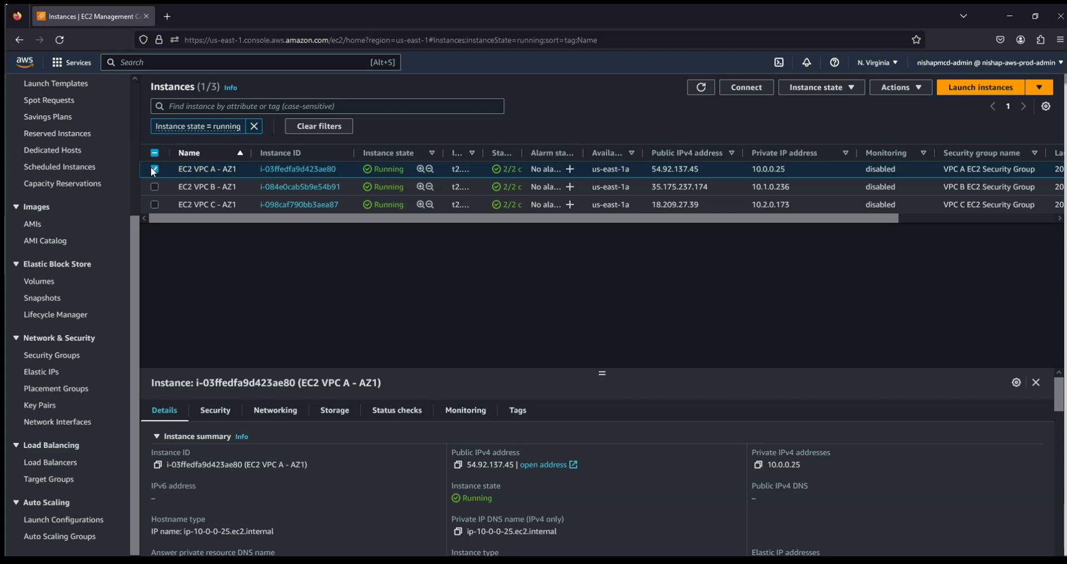
{"action": "left_click", "coordinate": [220, 411]}
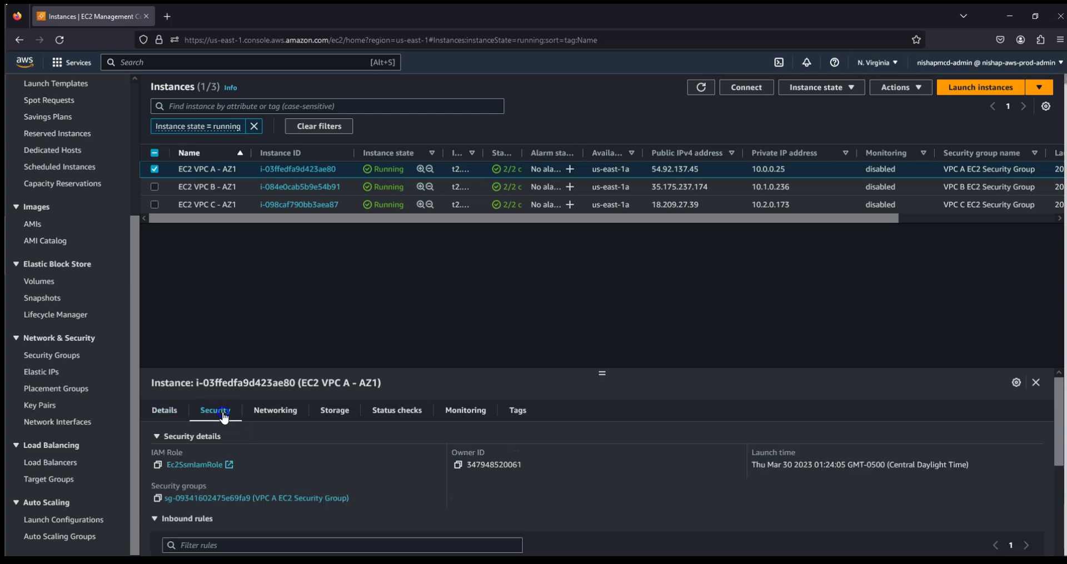
{"action": "scroll", "coordinate": [221, 410], "scroll_direction": "down", "scroll_amount": 3}
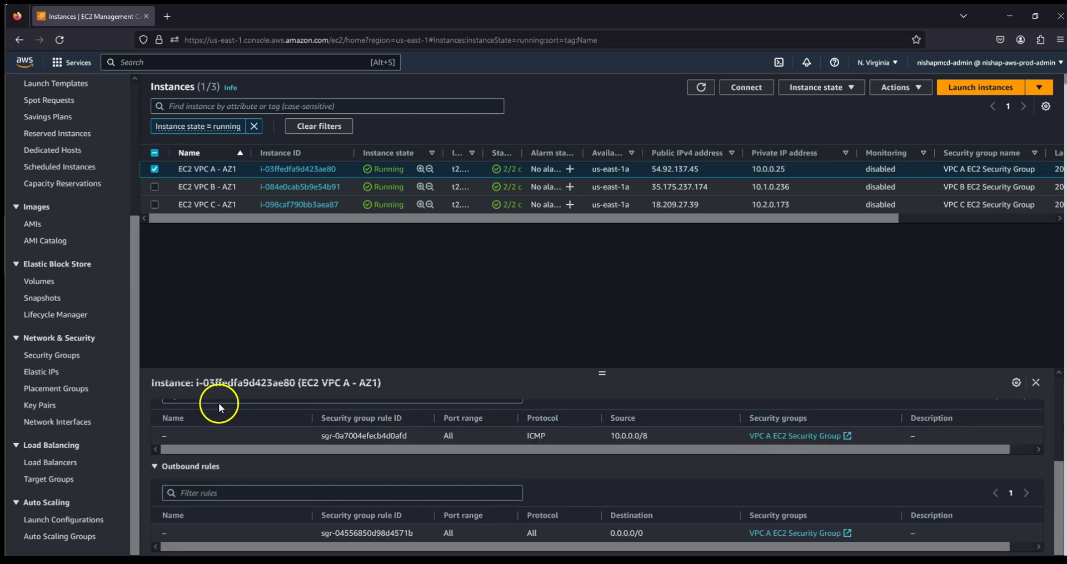
{"action": "scroll", "coordinate": [205, 409], "scroll_direction": "up", "scroll_amount": 1}
{"action": "scroll", "coordinate": [321, 431], "scroll_direction": "down", "scroll_amount": 1}
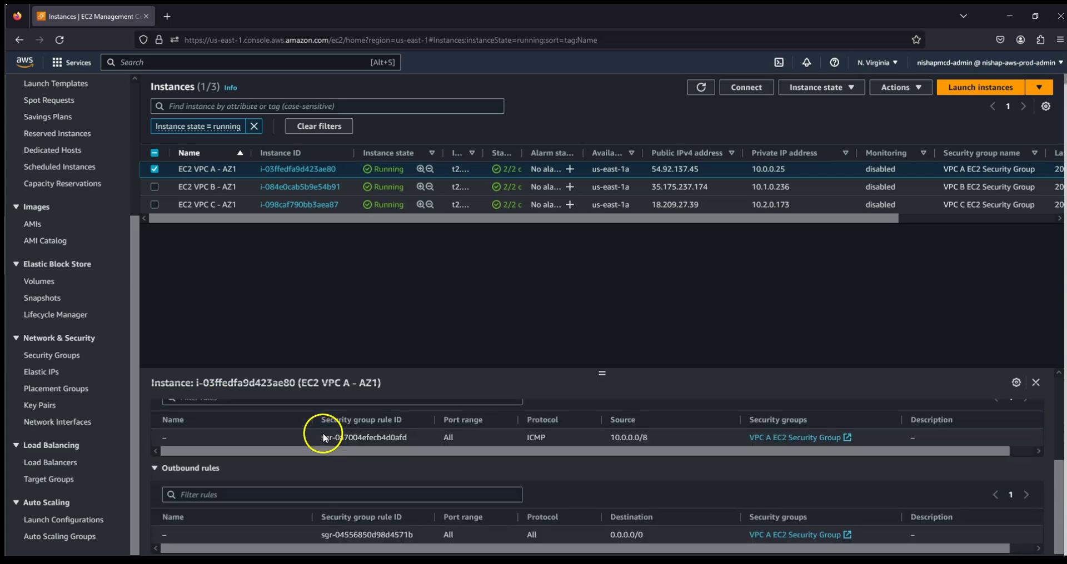
{"action": "scroll", "coordinate": [315, 432], "scroll_direction": "up", "scroll_amount": 1}
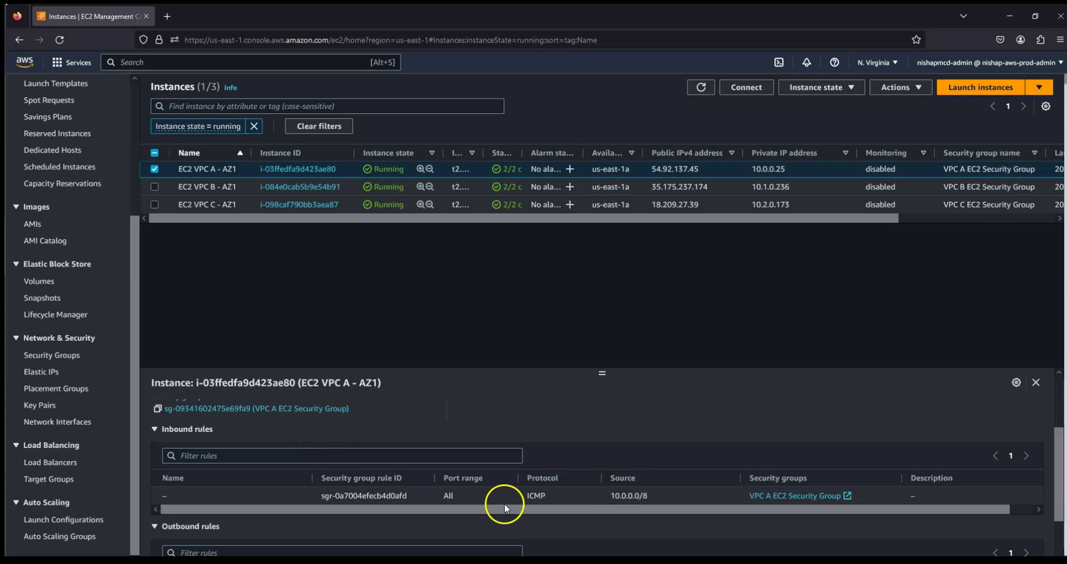
{"action": "left_click_drag", "start_coordinate": [522, 510], "coordinate": [546, 510]}
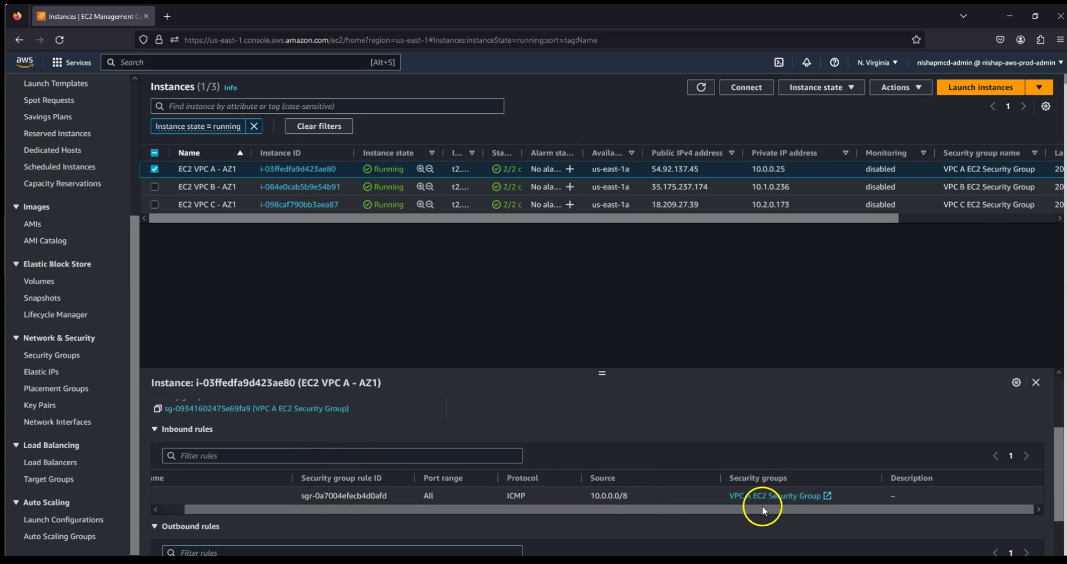
{"action": "left_click_drag", "start_coordinate": [633, 495], "coordinate": [589, 500]}
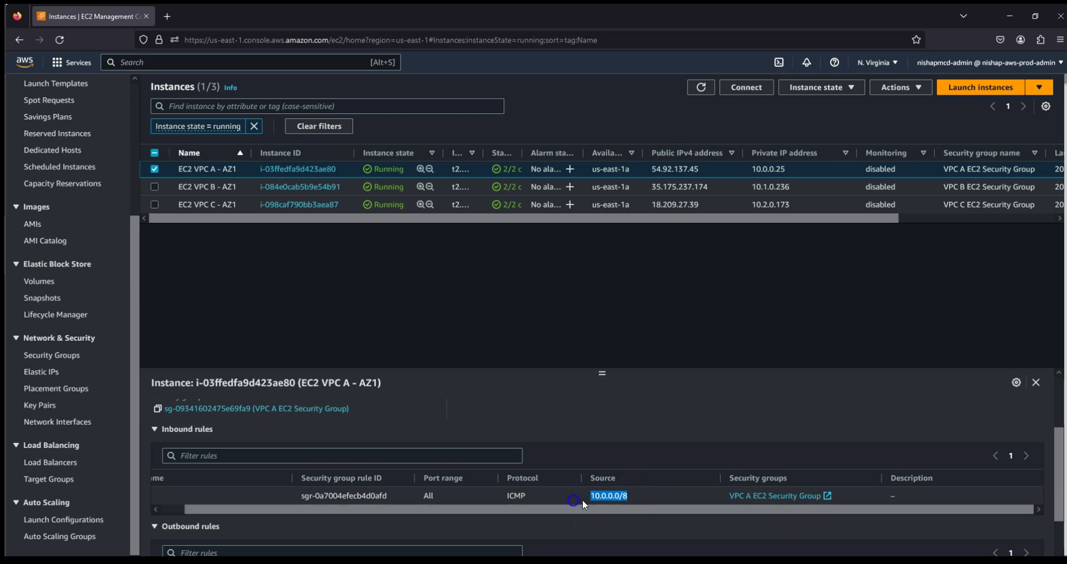
Review the inbound rules of the VPC A, VPC B and VPC C EC2 security groups.
{"action": "left_click", "coordinate": [755, 500]}
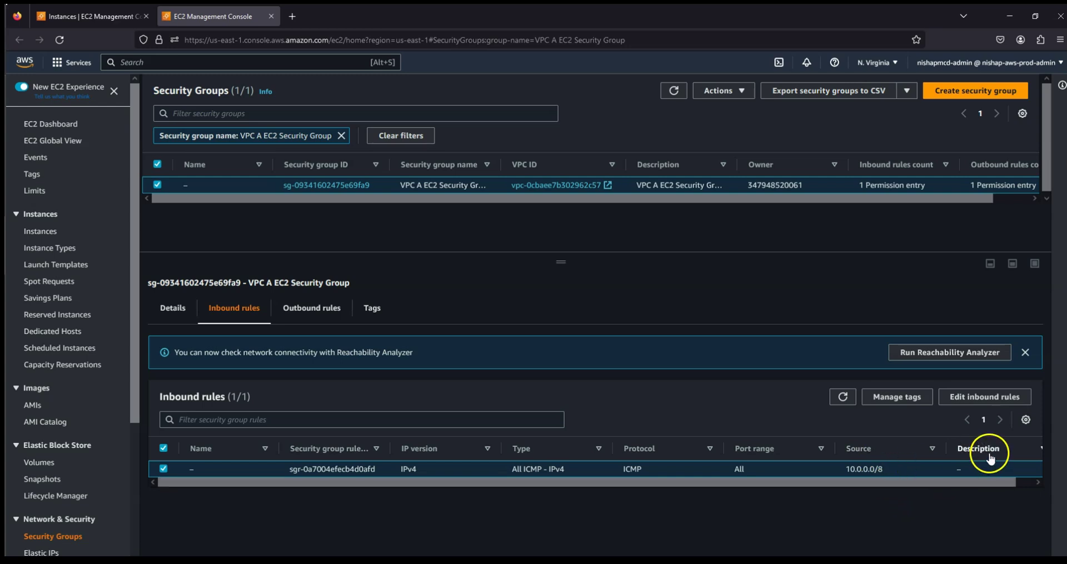
{"action": "left_click", "coordinate": [65, 539]}
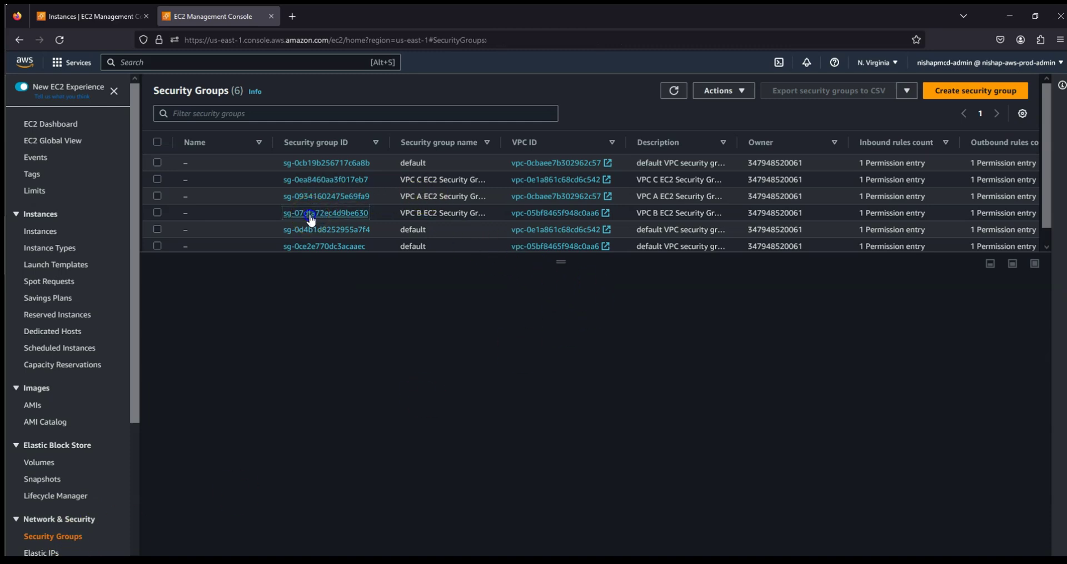
{"action": "left_click", "coordinate": [325, 213]}
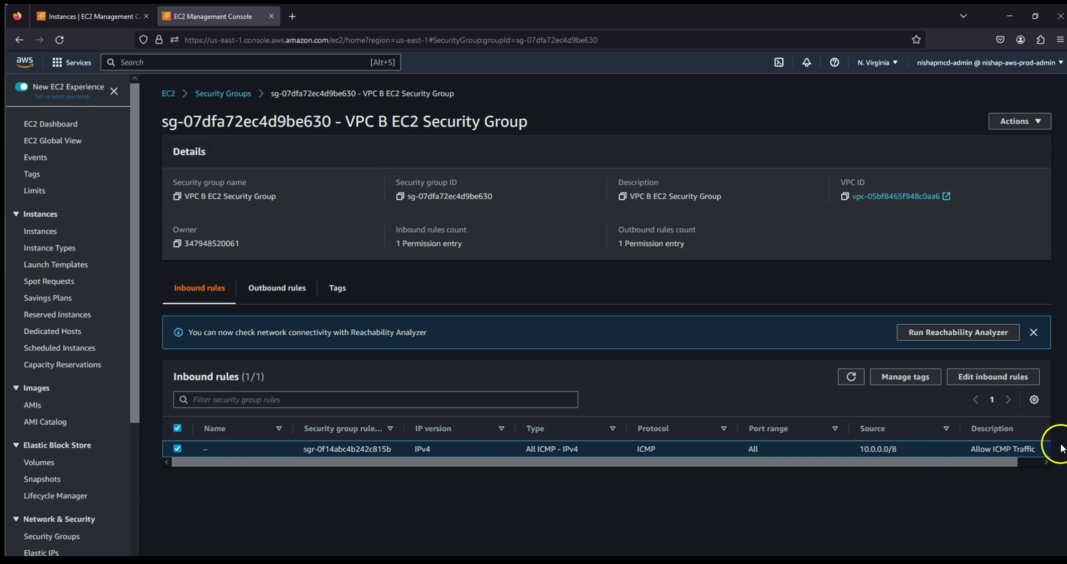
{"action": "left_click", "coordinate": [231, 97]}
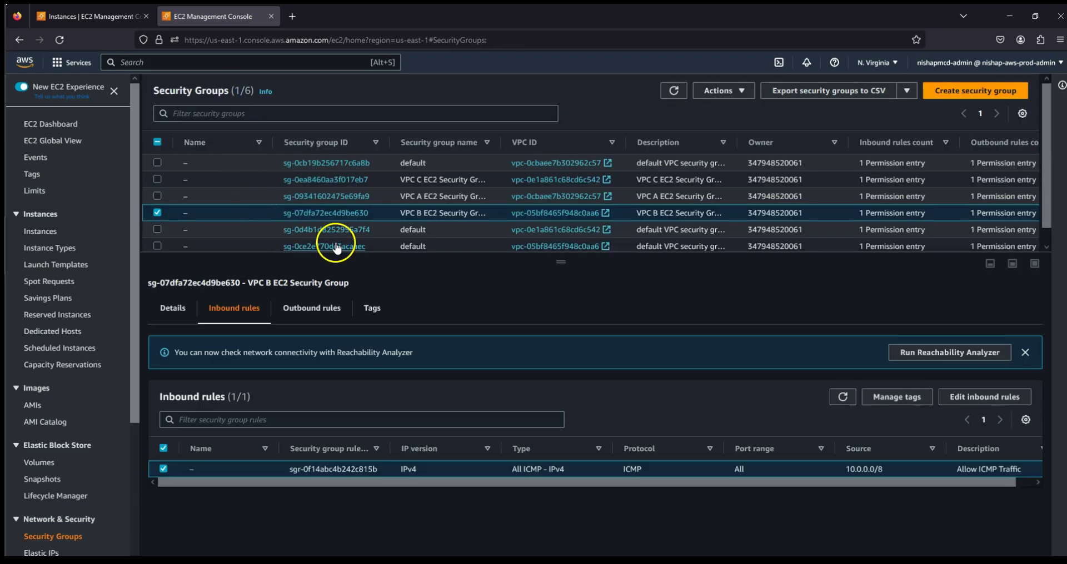
{"action": "left_click", "coordinate": [341, 180]}
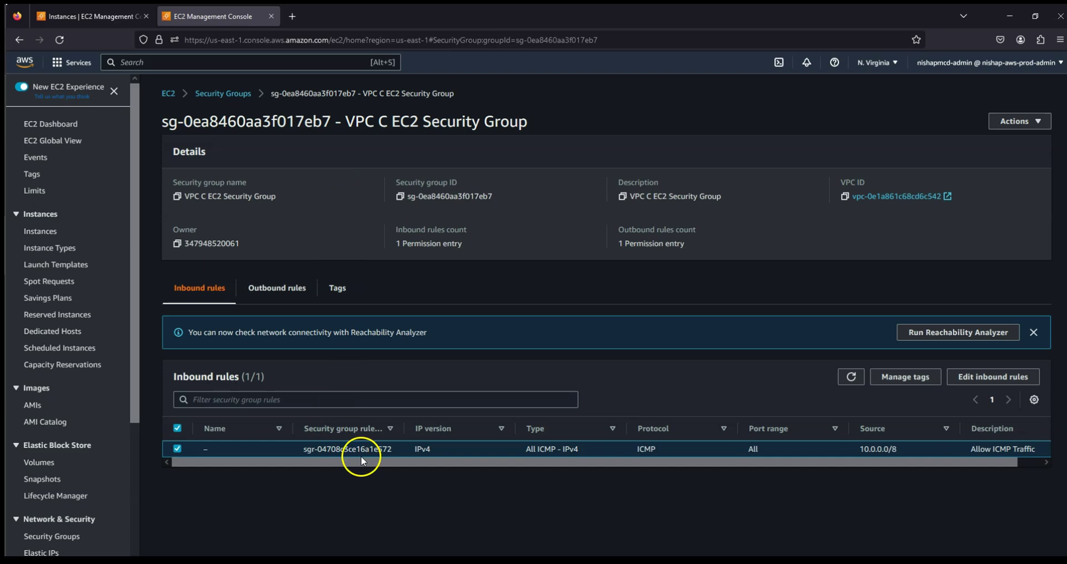
{"action": "left_click_drag", "start_coordinate": [365, 462], "coordinate": [419, 463]}
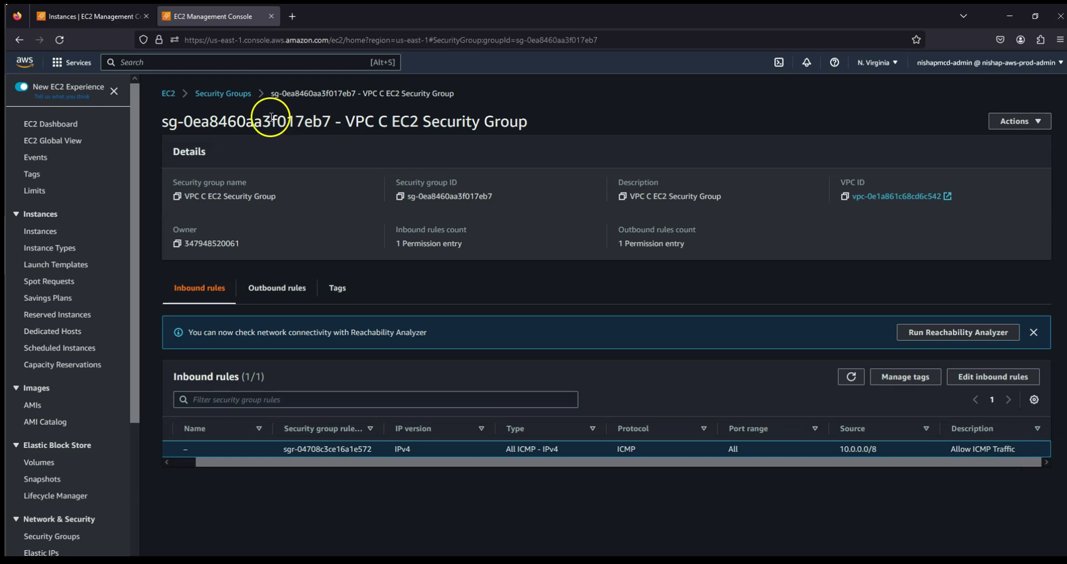
{"action": "left_click", "coordinate": [242, 98]}
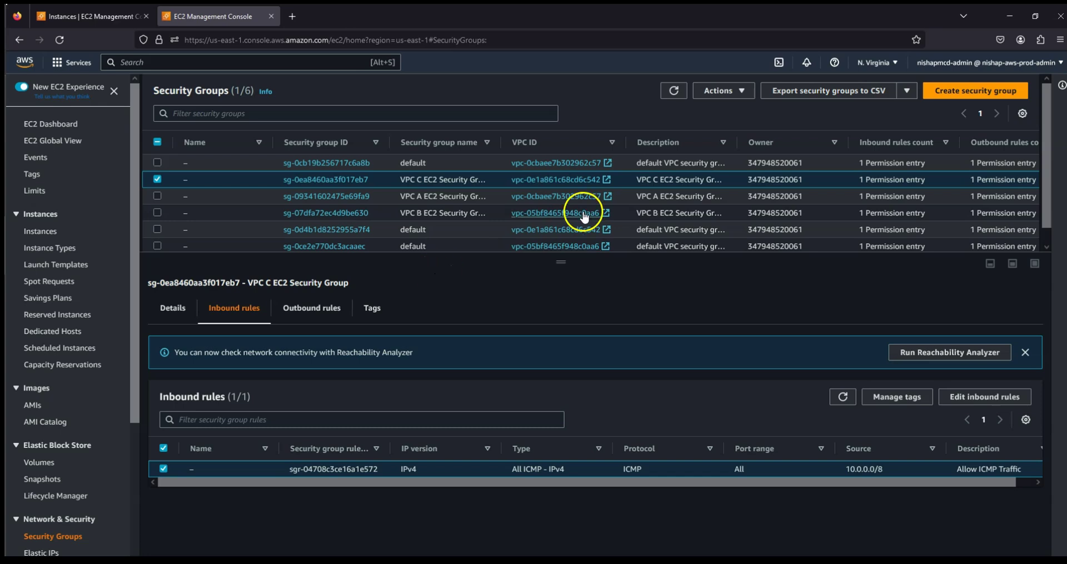
Search for the IAM service and list the account's roles to check the instance role Ec2SsmIamRole.
{"action": "left_click", "coordinate": [345, 198]}
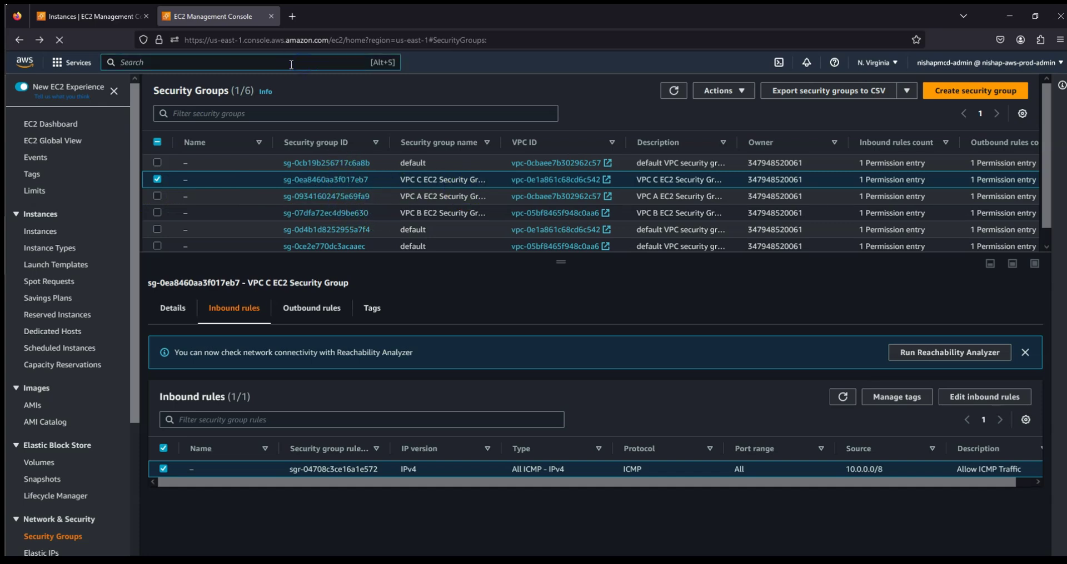
{"action": "type", "text": "iam"}
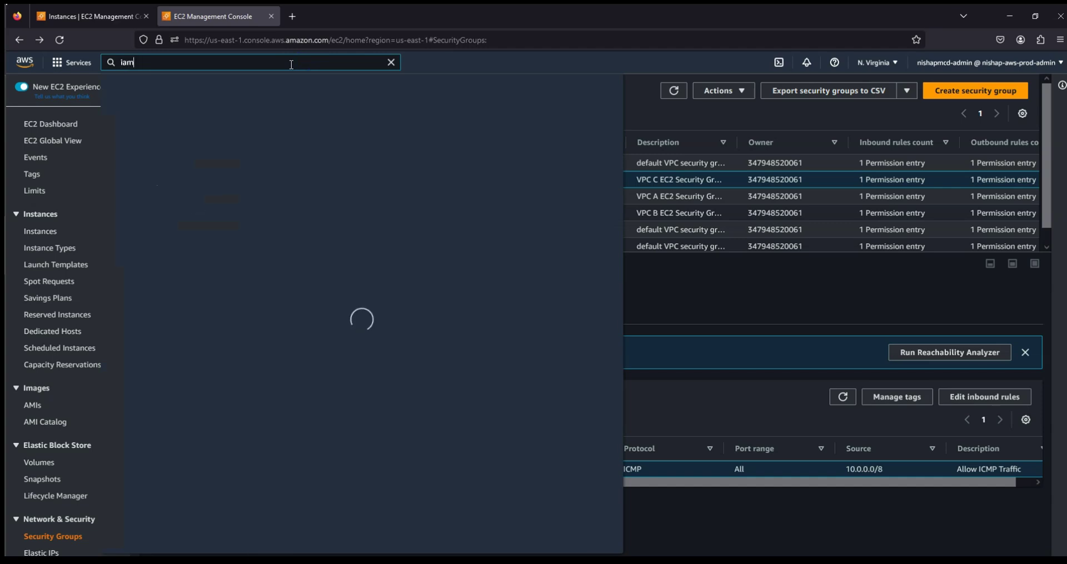
{"action": "left_click", "coordinate": [280, 147]}
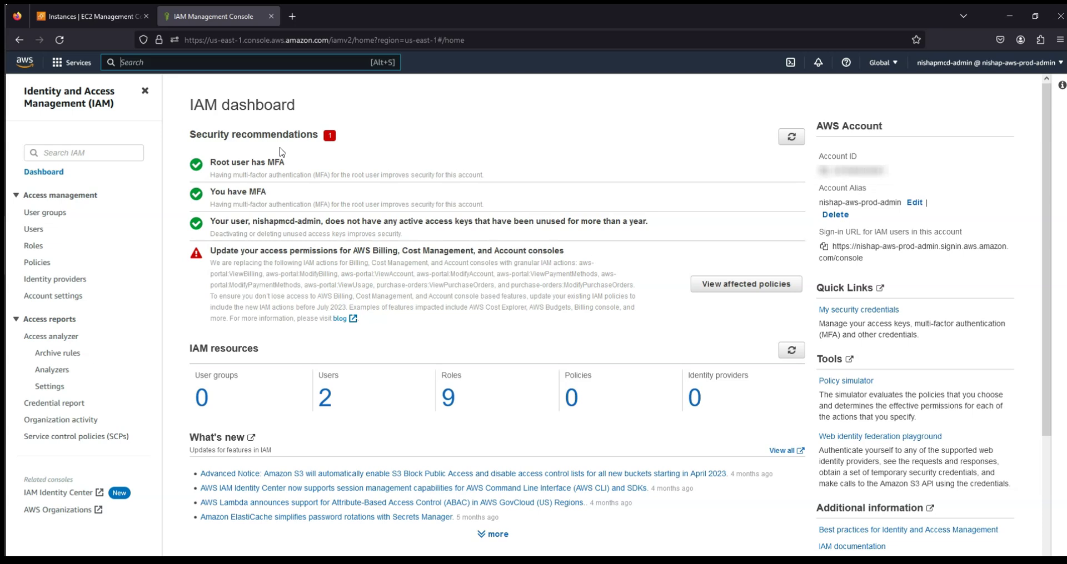
{"action": "left_click", "coordinate": [32, 246]}
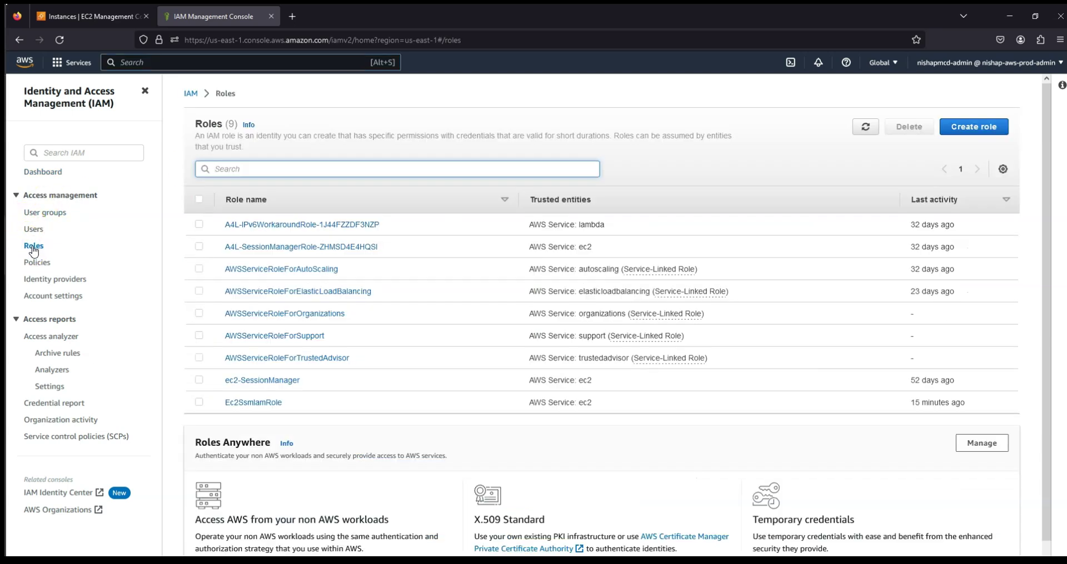
{"action": "left_click", "coordinate": [33, 248]}
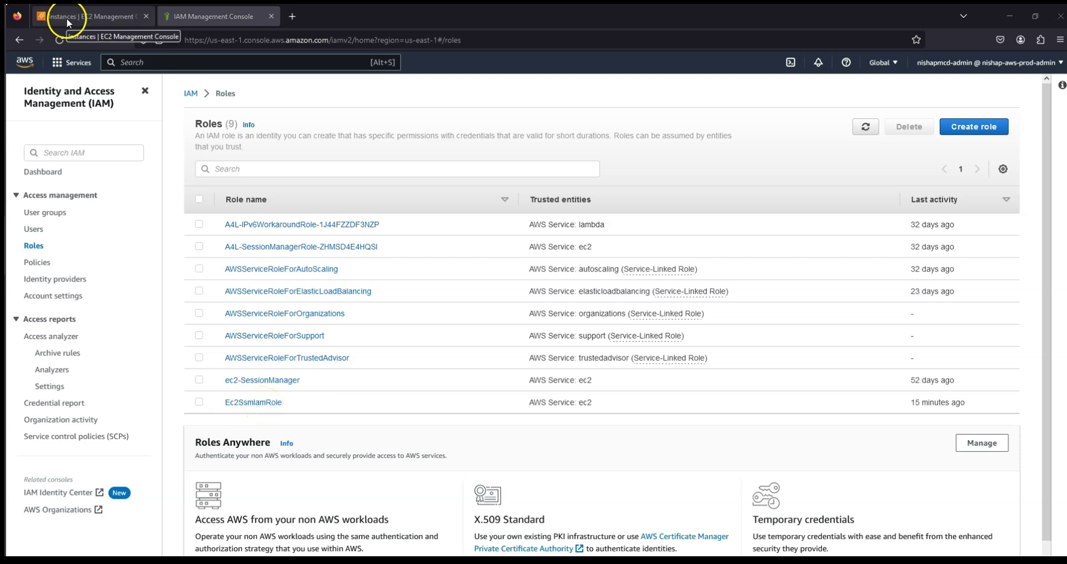
Close the IAM page and connect to instance EC2 VPC A - AZ1 through Session Manager.
{"action": "key", "text": "ctrl+w"}
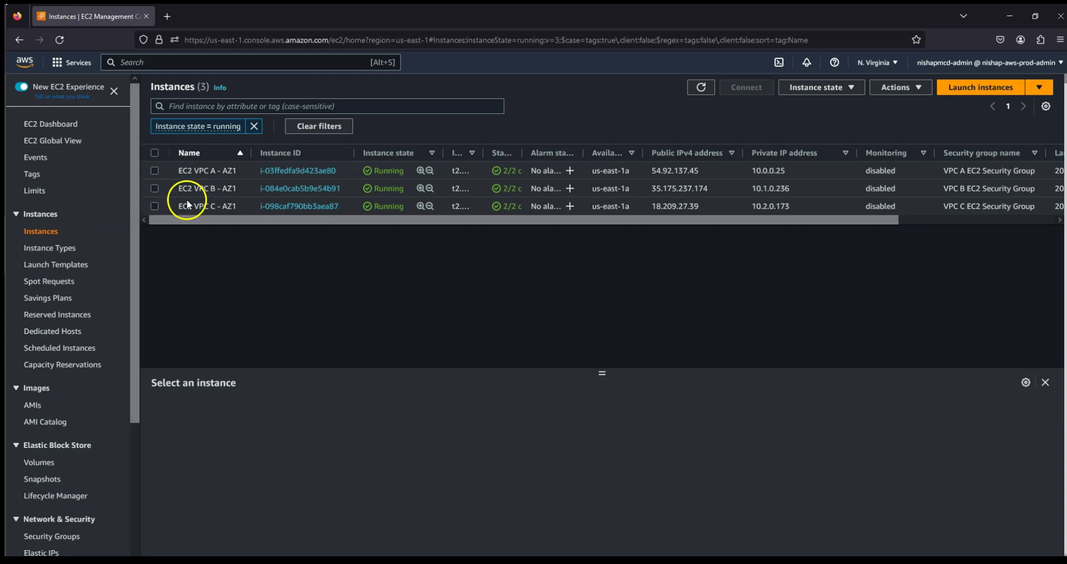
{"action": "left_click", "coordinate": [154, 171]}
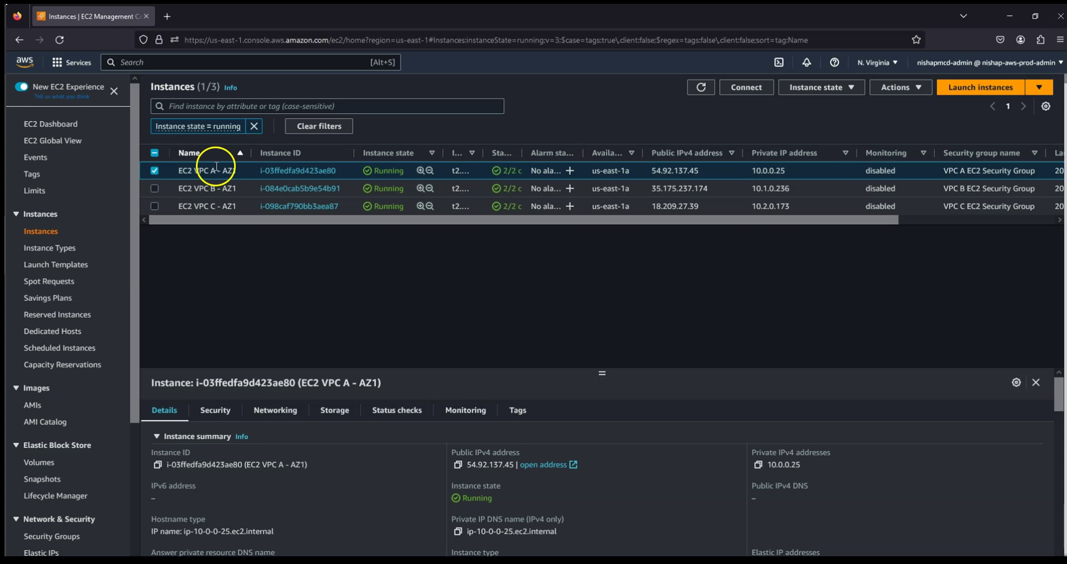
{"action": "left_click", "coordinate": [759, 96]}
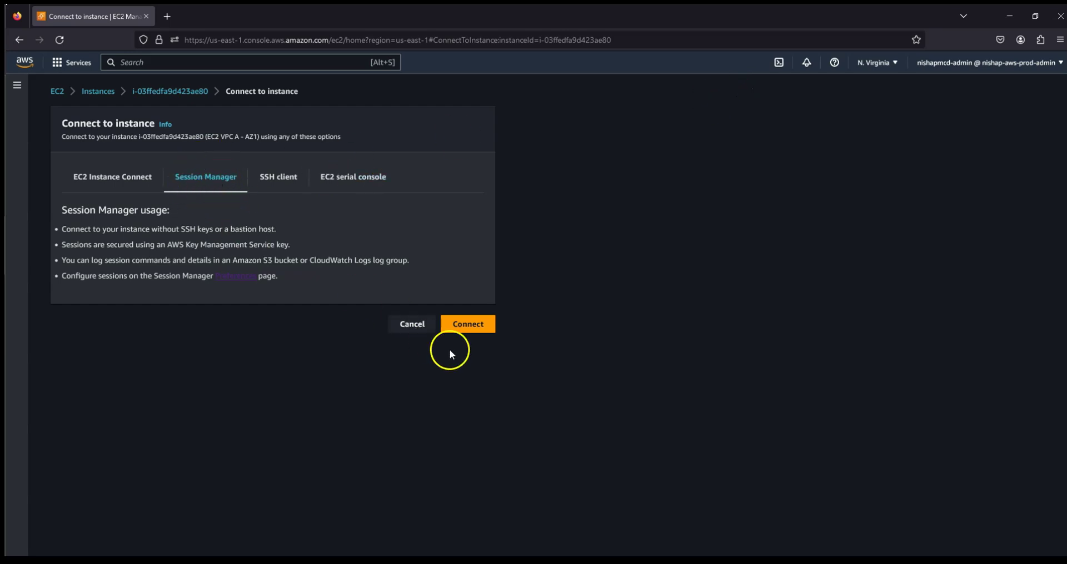
{"action": "left_click", "coordinate": [468, 332]}
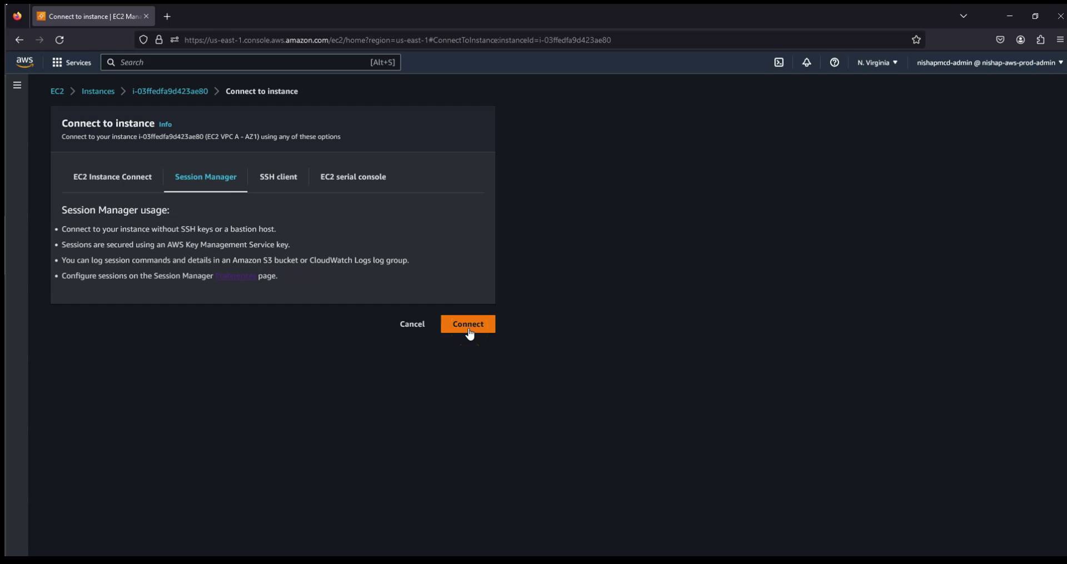
{"action": "left_click", "coordinate": [469, 330]}
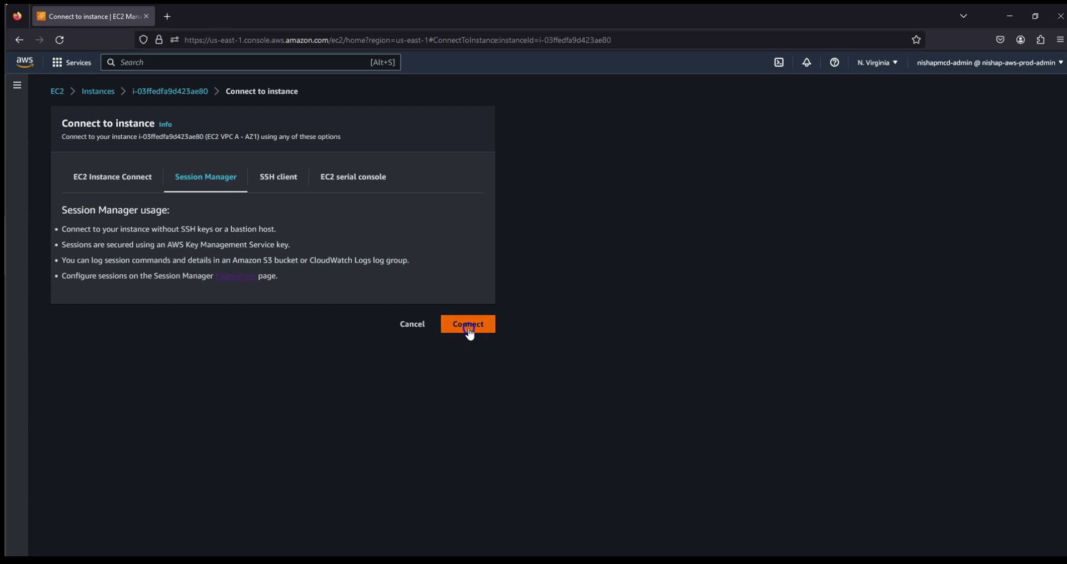